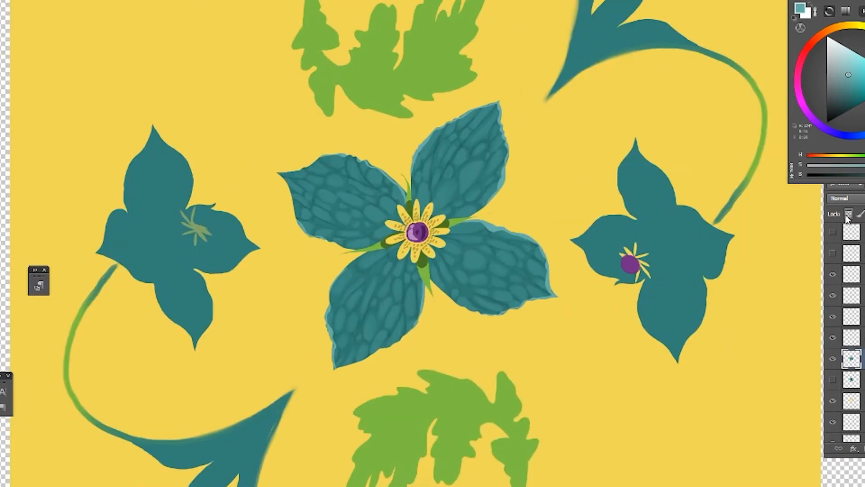
Touch up the light teal edges of the centre flower's lower-left and right petals.
click(800, 9)
mouse_move(347, 356)
mouse_down()
mouse_move(339, 336)
mouse_move(332, 358)
mouse_up()
key(ctrl+z)
click(329, 311)
shift+click(550, 289)
key(ctrl+d)
Shade the centre flower's petals around the stamens with orange on a Multiply layer, limited to the petal shapes.
ctrl+click(851, 358)
click(820, 35)
mouse_move(408, 270)
mouse_down()
mouse_move(450, 223)
mouse_move(467, 283)
mouse_move(435, 216)
mouse_up()
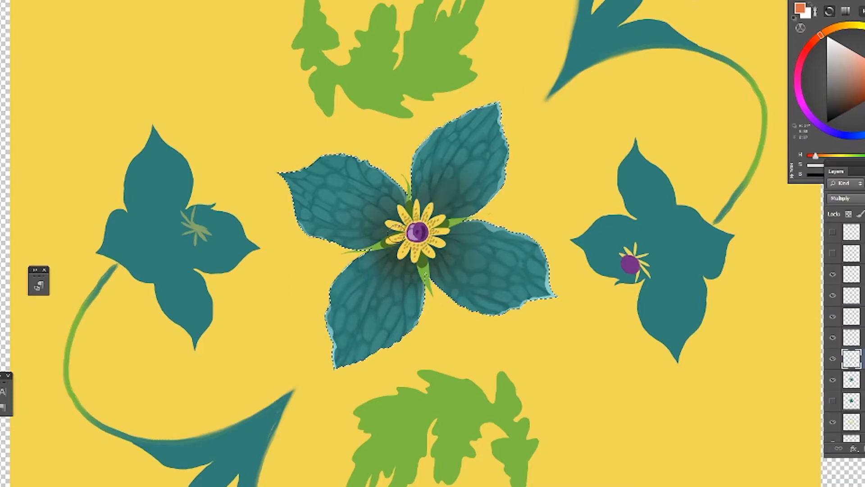
key(ctrl+d)
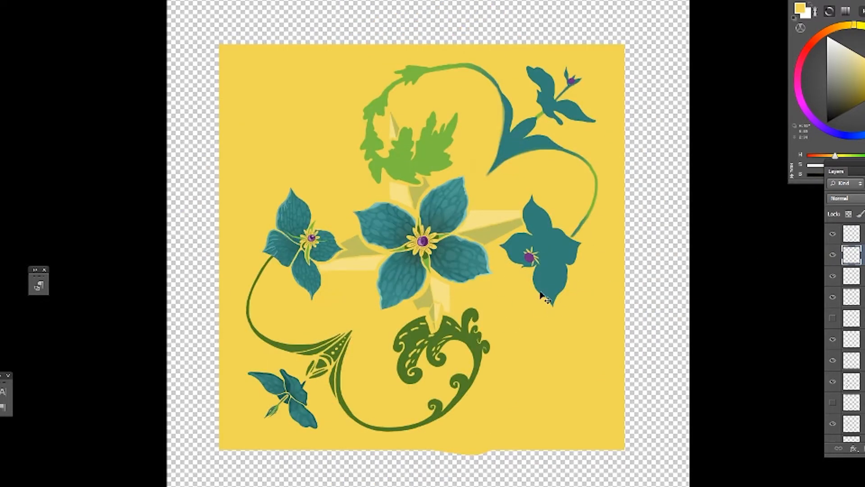
Copy the finished lower-left half of the motif to its own layer and fill the square tile area with yellow.
drag(442, 368, 417, 348)
mouse_move(497, 259)
mouse_down()
mouse_move(433, 184)
mouse_move(521, 386)
mouse_move(495, 255)
mouse_up()
key(ctrl+j)
ctrl+click(849, 273)
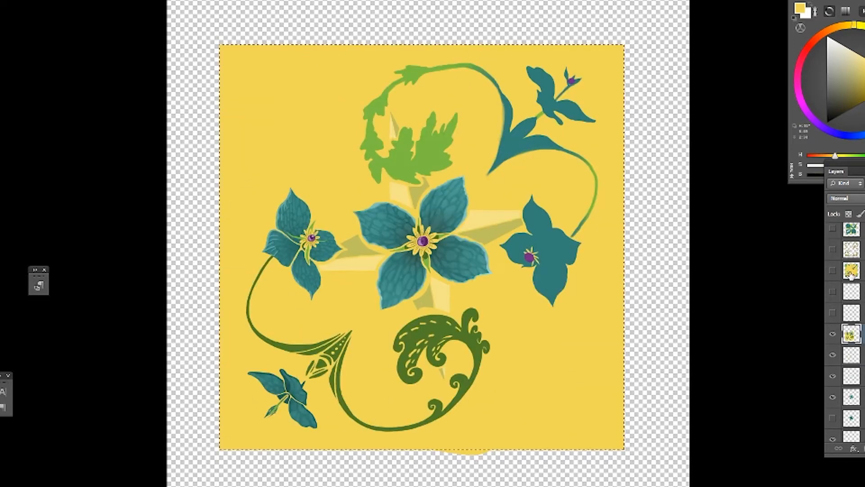
key(alt+BackSpace)
Duplicate the finished motif half, turn the copy around and place it over the unfinished upper-right half.
key(ctrl+j)
mouse_move(50, 137)
click(143, 257)
click(135, 265)
drag(432, 390, 536, 243)
Nudge the rotated motif copy up to line up with the centre flower, checking the overlap at 50% opacity.
key(5)
key(Up)
key(Up)
key(Up)
key(0)
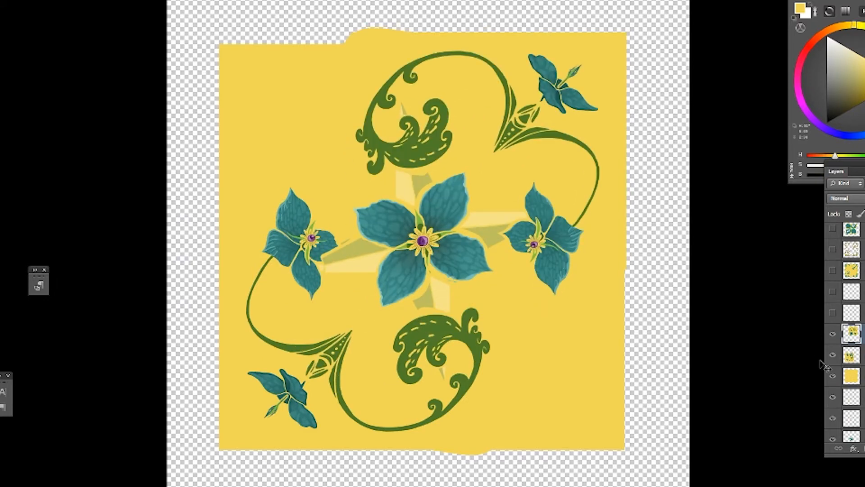
key(ctrl+plus)
key(ctrl+plus)
key(5)
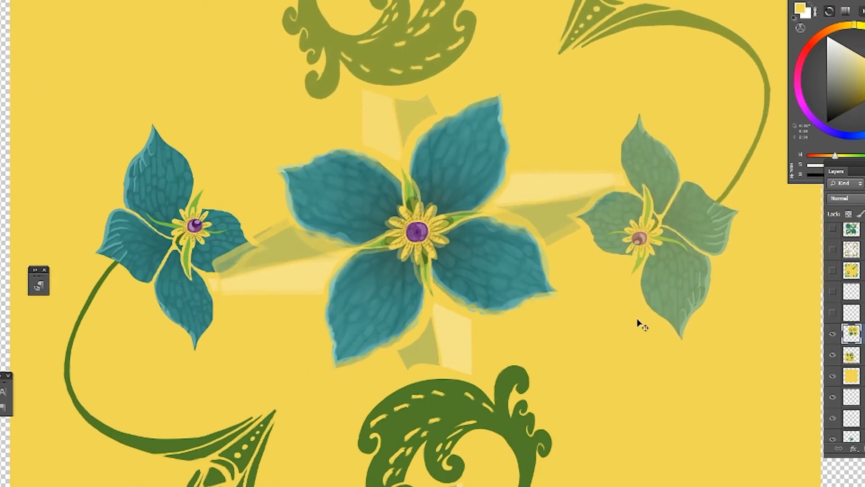
key(ctrl+0)
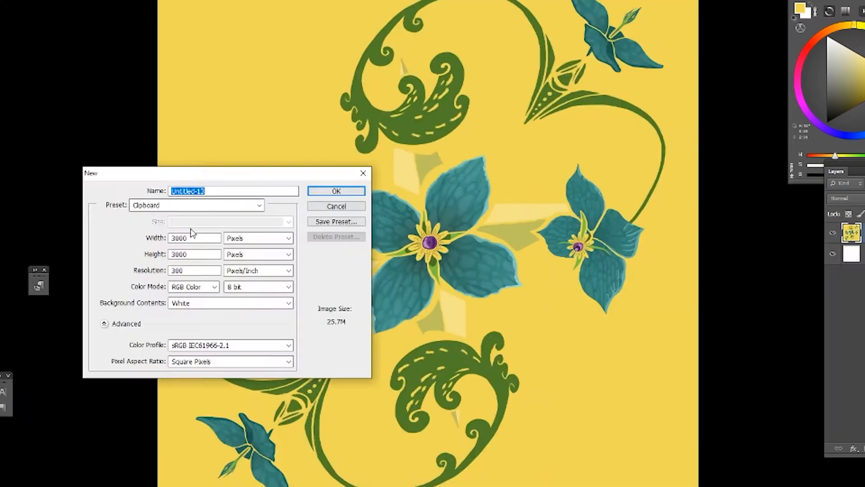
Create a new document of 10000 by 10000 pixels and fill it with the motif tile as a pattern.
double_click(192, 236)
text(10000)
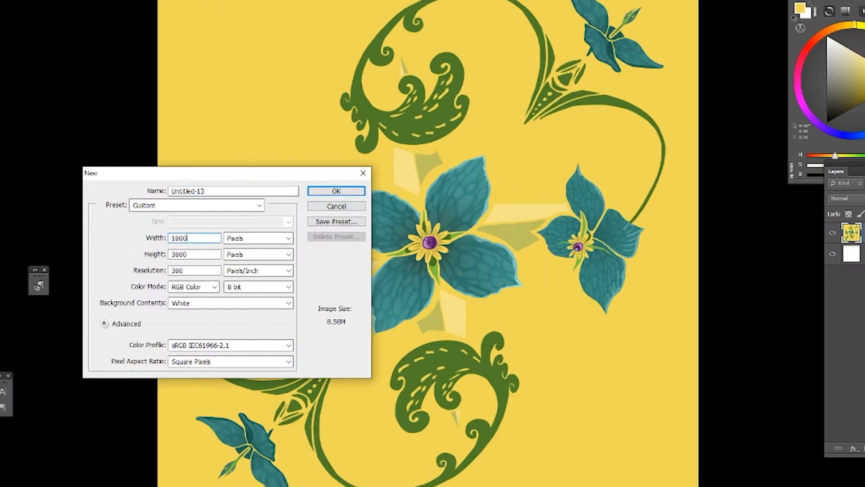
key(Tab)
key(Tab)
text(10000)
key(Return)
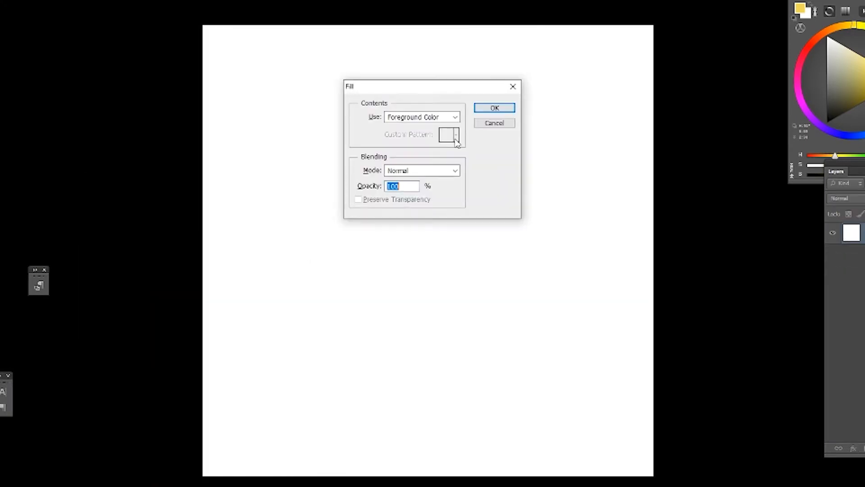
key(p)
key(Return)
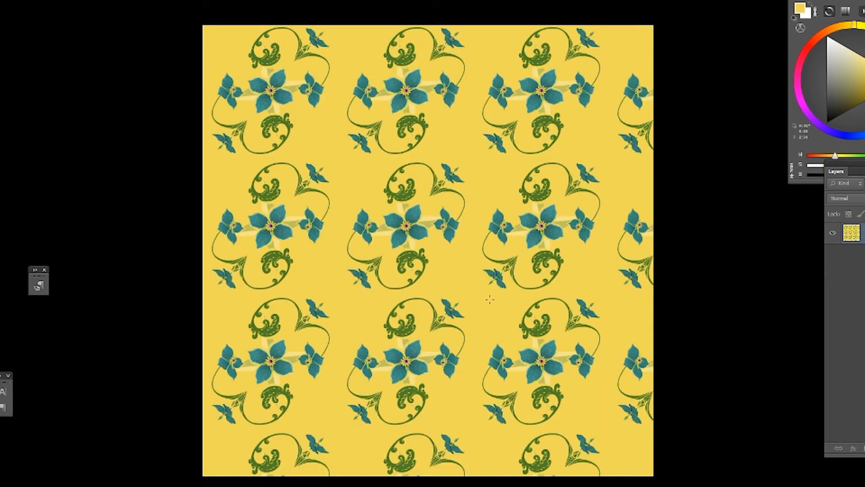
Circle the flaws in one pattern repeat in orange, at both scrolls and the right-hand flower.
key(ctrl+plus)
key(ctrl+plus)
key(ctrl+plus)
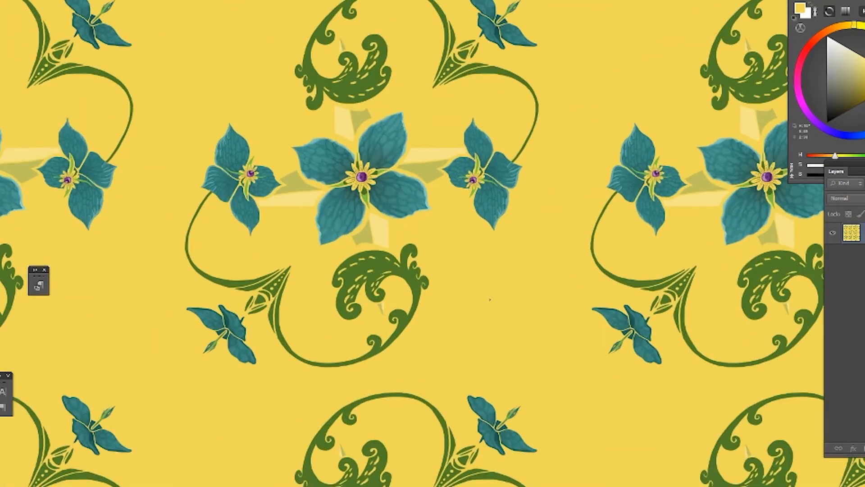
drag(861, 38, 840, 26)
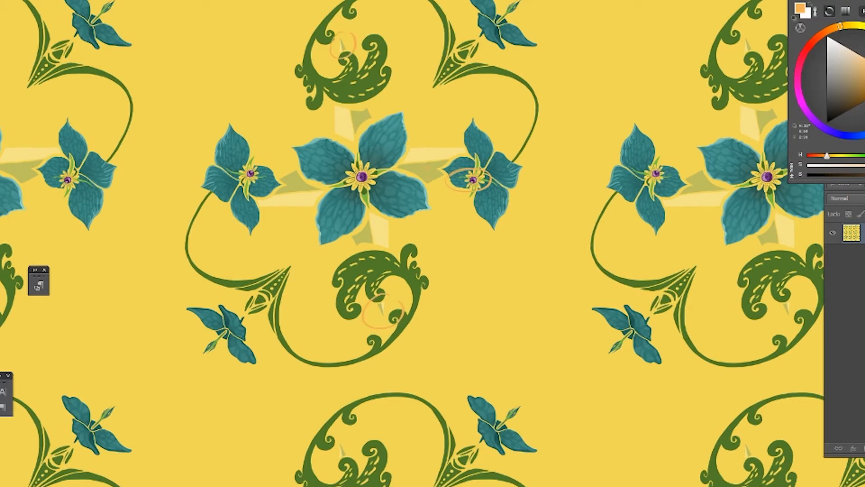
Return to the tile document and cover the stray pale shape at the right-hand flower with sampled background yellow on a new layer.
key(ctrl+Tab)
click(864, 448)
key(ctrl+plus)
key(ctrl+plus)
mouse_move(720, 224)
mouse_down()
mouse_move(454, 233)
mouse_move(452, 247)
mouse_up()
alt+click(453, 231)
key(shift+F5)
key(Return)
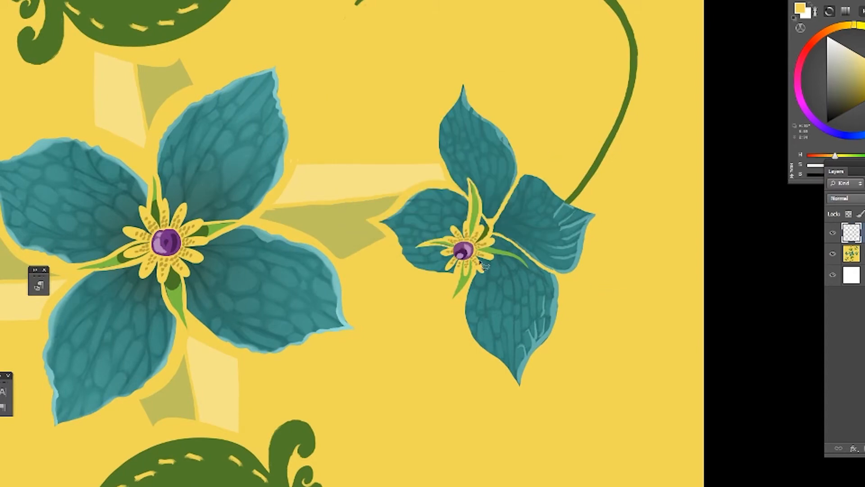
Cover the remaining stray areas around the right-hand flower's centre with the background yellow.
mouse_move(491, 260)
mouse_down()
mouse_move(488, 251)
mouse_move(526, 269)
mouse_up()
key(shift+F5)
key(Return)
key(shift+F5)
key(Return)
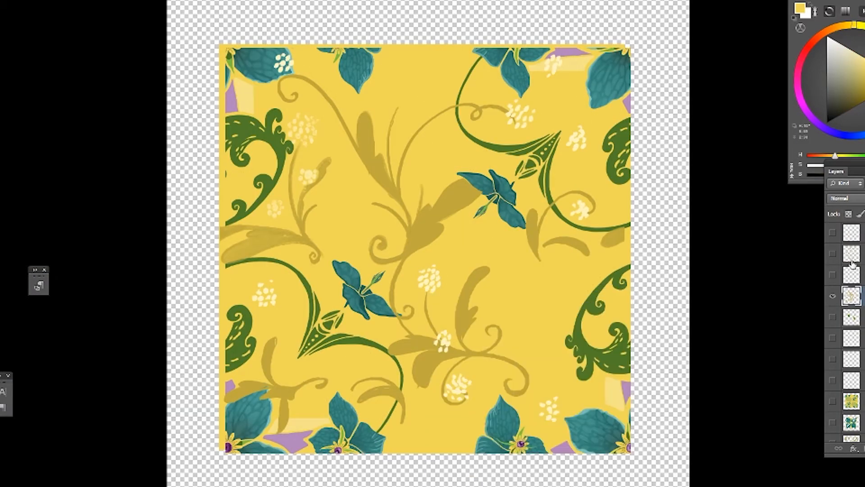
Nudge the tan vine's upper-left curl right and down, away from the petal at the tile's upper edge.
key(v)
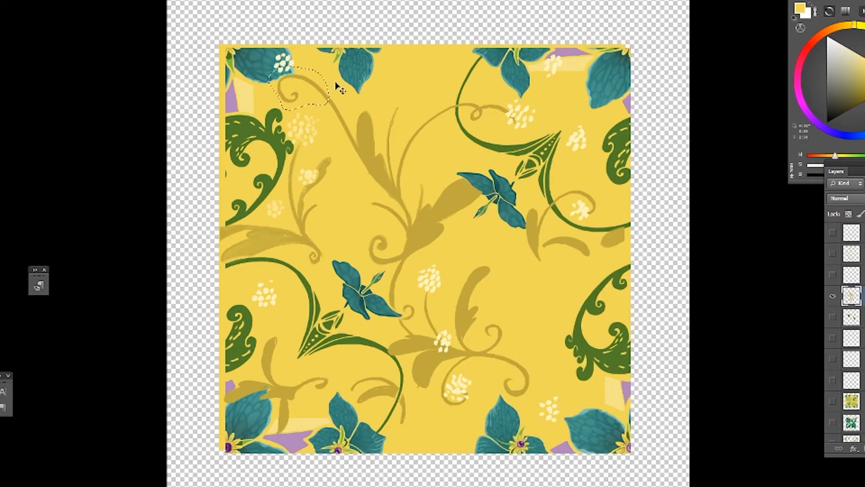
key(shift+Right)
key(shift+Down)
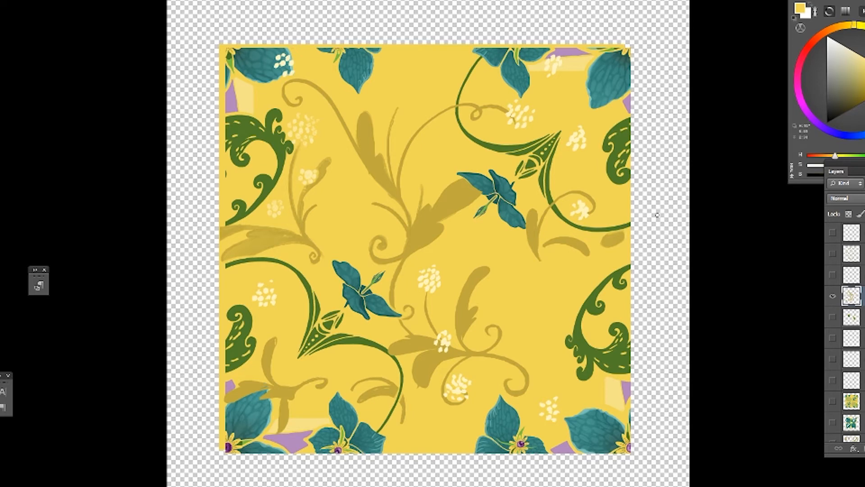
Show the small teal flower sketches and cream blossoms together with the tan vine.
click(832, 296)
click(832, 317)
click(833, 296)
click(833, 380)
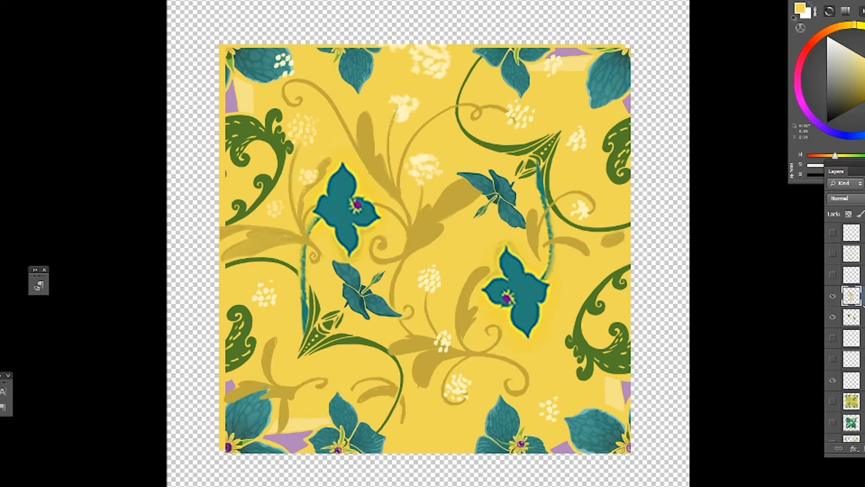
Erase the tan leaf ends at the tile's right and left edges.
key(e)
right_click(638, 225)
drag(623, 236, 604, 242)
drag(247, 225, 223, 234)
Merge the tan vine, cream blossom and small flower sketch layers into a single layer.
shift+click(852, 317)
key(ctrl+e)
key(ctrl+e)
click(832, 338)
key(ctrl+minus)
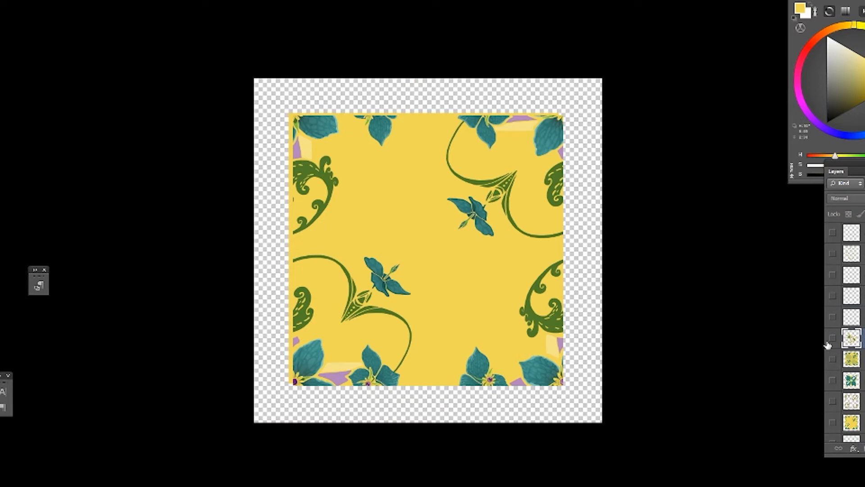
Place the merged sketch layer above the tile artwork and lower its opacity to 30%.
click(832, 338)
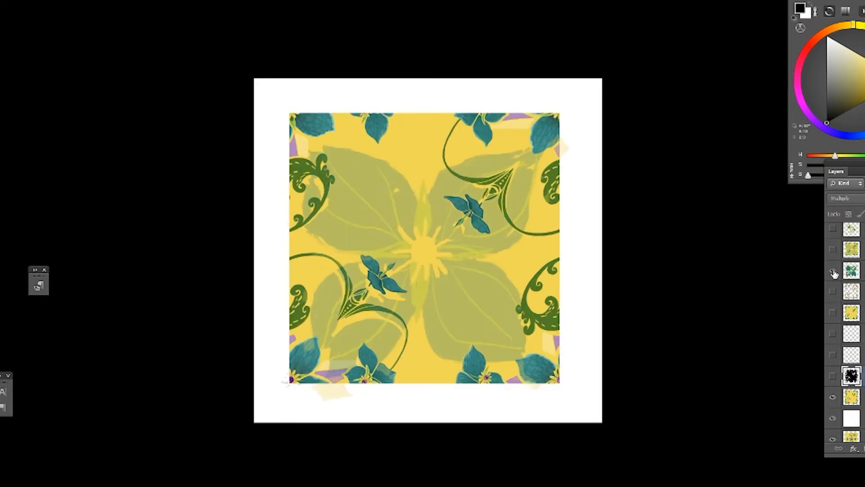
drag(851, 334, 851, 410)
key(3)
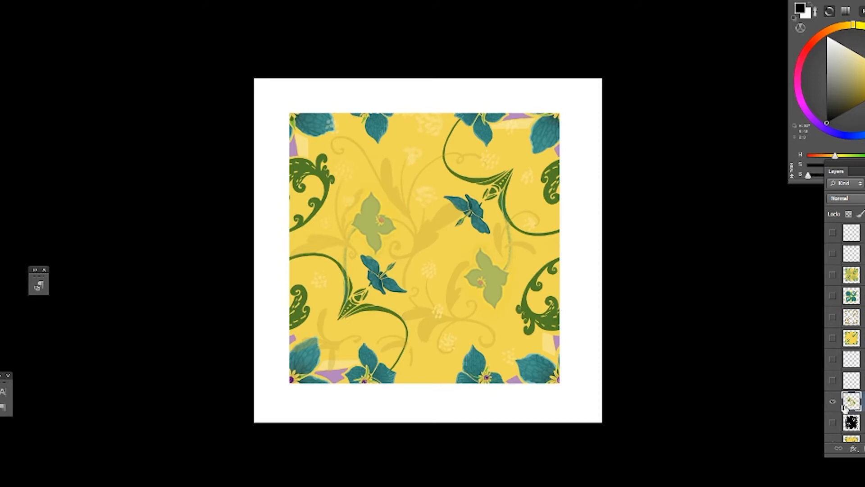
Outline the upper-left flower sketch and fill it on a new layer with teal sampled from the bud flower.
key(ctrl+1)
mouse_move(226, 135)
mouse_down()
mouse_move(286, 145)
mouse_move(280, 247)
mouse_move(226, 136)
mouse_up()
key(i)
click(266, 293)
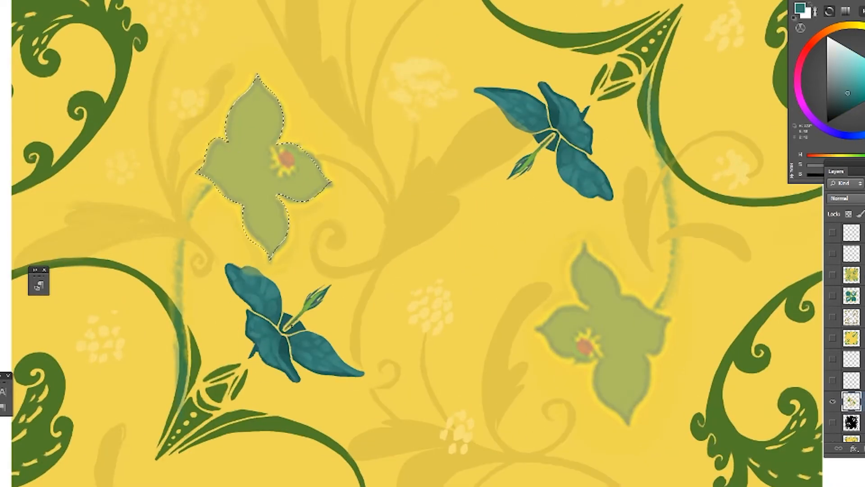
key(ctrl+alt+shift+n)
key(alt+BackSpace)
key(ctrl+d)
key(alt+BackSpace)
key(ctrl+d)
Reshape the traced flower's left petal by filling in missing areas and cutting away excess teal.
drag(197, 170, 240, 183)
key(alt+BackSpace)
key(ctrl+d)
drag(230, 136, 225, 133)
key(Delete)
key(ctrl+d)
mouse_move(243, 199)
mouse_down()
mouse_move(263, 248)
mouse_move(197, 183)
mouse_move(224, 207)
mouse_up()
key(alt+BackSpace)
key(Delete)
Trim the excess teal from the edges of the traced flower's top, lower and right petals.
drag(255, 81, 237, 147)
key(Delete)
key(ctrl+d)
mouse_move(246, 191)
mouse_down()
mouse_move(187, 179)
mouse_move(202, 242)
mouse_up()
key(Delete)
key(ctrl+d)
mouse_move(325, 175)
mouse_down()
mouse_move(374, 169)
mouse_move(279, 143)
mouse_move(342, 156)
mouse_up()
key(Delete)
key(ctrl+d)
key(Delete)
key(ctrl+d)
Compare the teal flower with the sketch and refine the outlines of its bottom, left and top petals.
click(833, 402)
click(833, 402)
drag(279, 246, 289, 247)
key(Delete)
drag(200, 161, 192, 152)
key(Delete)
key(ctrl+d)
drag(255, 80, 271, 73)
key(Delete)
key(ctrl+d)
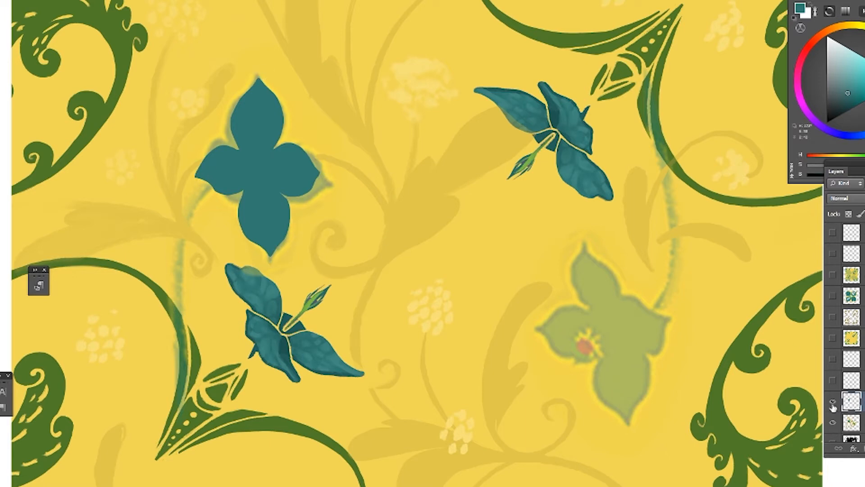
Hide the teal flower shape and fill the selected stamens of the upper-left flower with yellow on a new layer.
click(832, 401)
key(ctrl+shift+alt+n)
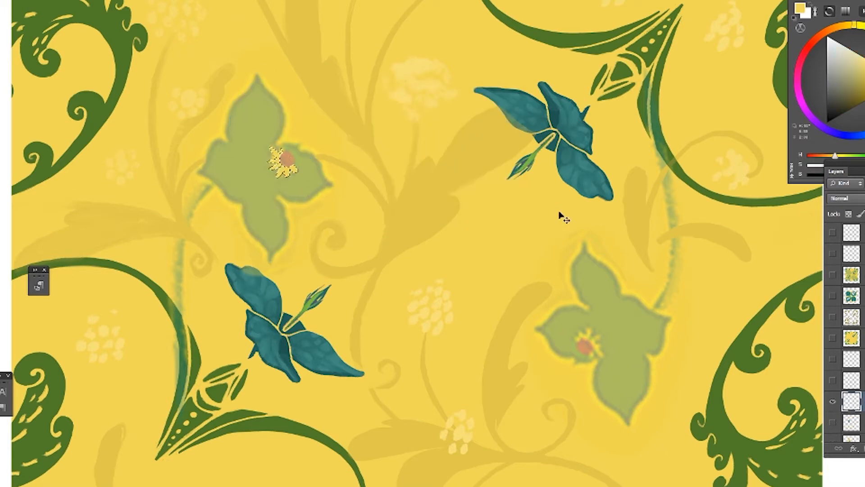
key(alt+BackSpace)
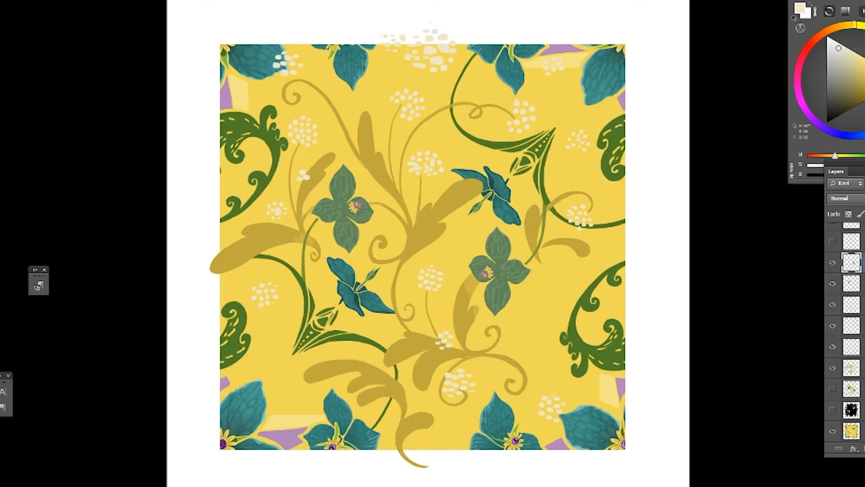
Dim the tan vine to 60% opacity, cut away its parts overlapping the upper-right bud flower and stem, and restore full opacity.
key(ctrl+shift+alt+n)
click(833, 388)
click(833, 389)
click(851, 389)
key(6)
drag(490, 197, 492, 181)
key(Delete)
key(ctrl+d)
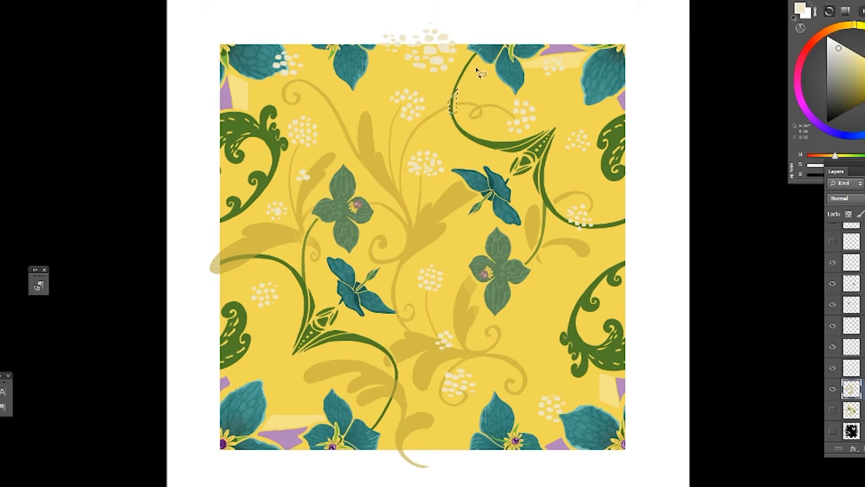
key(ctrl+d)
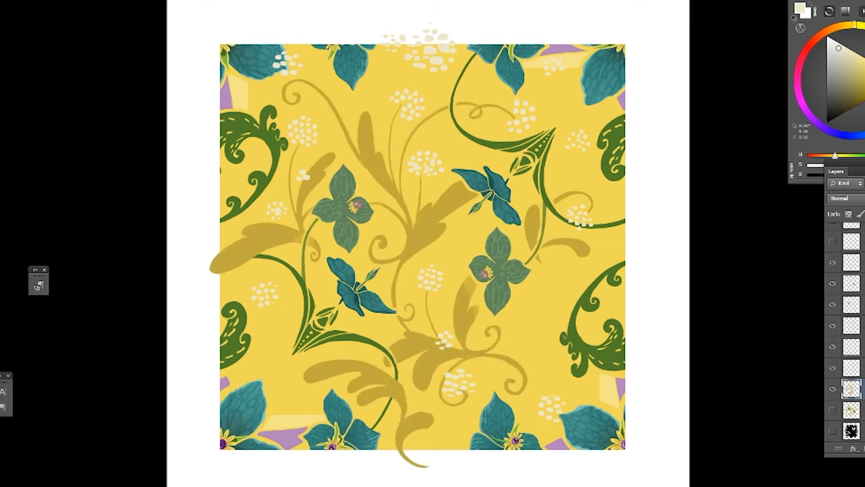
key(0)
Rotate the lower-right small flower slightly counterclockwise and nudge it right and down.
key(ctrl+minus)
key(ctrl+minus)
click(833, 410)
click(851, 283)
key(ctrl+t)
drag(554, 257, 554, 243)
key(shift+Right)
key(shift+Right)
key(shift+Down)
key(shift+Down)
key(Return)
key(ctrl+plus)
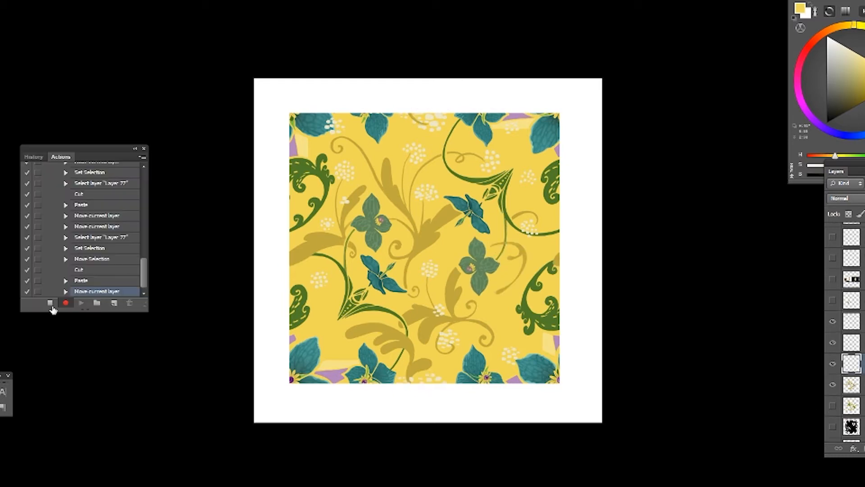
Go to the pattern test document and refill it with the updated tile pattern.
scroll(86, 196, down, 2)
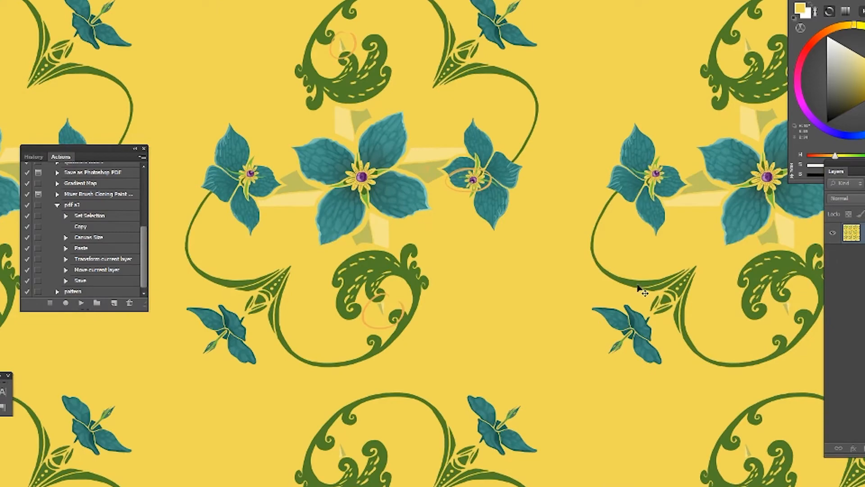
key(ctrl+minus)
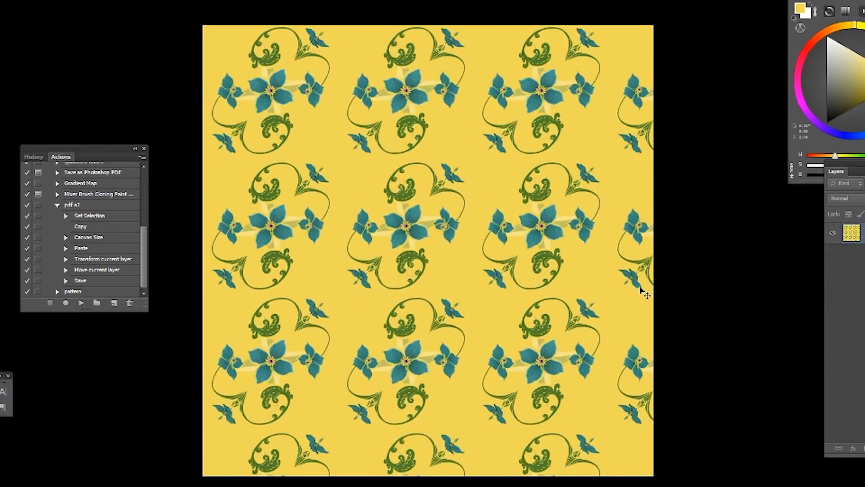
key(shift+F5)
click(430, 117)
click(399, 171)
click(445, 134)
click(482, 191)
click(496, 108)
Toggle the last pattern fill off and on to compare the two pattern versions.
key(ctrl+z)
key(ctrl+z)
key(ctrl+z)
key(ctrl+z)
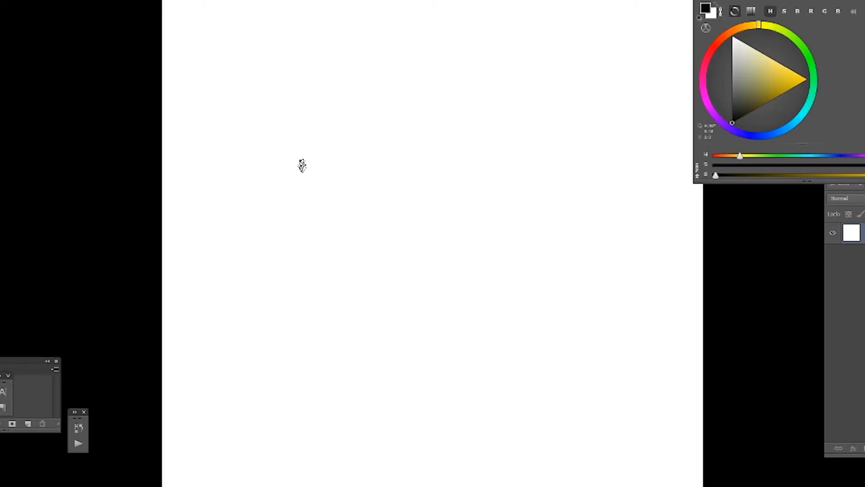
Handwrite a black title across the upper half of the blank canvas and underline it.
mouse_move(300, 164)
mouse_down()
mouse_move(303, 216)
mouse_move(344, 220)
mouse_up()
drag(304, 193, 331, 191)
mouse_move(296, 162)
mouse_down()
mouse_move(383, 163)
mouse_move(401, 209)
mouse_up()
drag(352, 186, 389, 186)
mouse_move(436, 157)
mouse_down()
mouse_move(441, 218)
mouse_move(448, 178)
mouse_move(439, 188)
mouse_up()
mouse_move(462, 227)
mouse_down()
mouse_move(489, 216)
mouse_move(490, 223)
mouse_up()
drag(471, 206, 550, 172)
drag(524, 174, 527, 224)
mouse_move(558, 177)
mouse_down()
mouse_move(598, 178)
mouse_move(571, 228)
mouse_up()
mouse_move(600, 180)
mouse_down()
mouse_move(584, 223)
mouse_move(616, 228)
mouse_up()
mouse_move(588, 208)
mouse_down()
mouse_move(622, 198)
mouse_move(619, 176)
mouse_up()
mouse_move(627, 230)
mouse_down()
mouse_move(654, 179)
mouse_move(661, 234)
mouse_move(699, 195)
mouse_up()
mouse_move(211, 290)
mouse_down()
mouse_move(220, 384)
mouse_move(543, 292)
mouse_up()
mouse_move(239, 181)
mouse_down()
mouse_move(198, 198)
mouse_move(264, 223)
mouse_up()
drag(225, 163, 274, 137)
Paint a large bee on the tan background with an ochre body, dark stripes, three legs and two outlined wings.
mouse_move(387, 226)
mouse_down()
mouse_move(405, 202)
mouse_move(446, 234)
mouse_up()
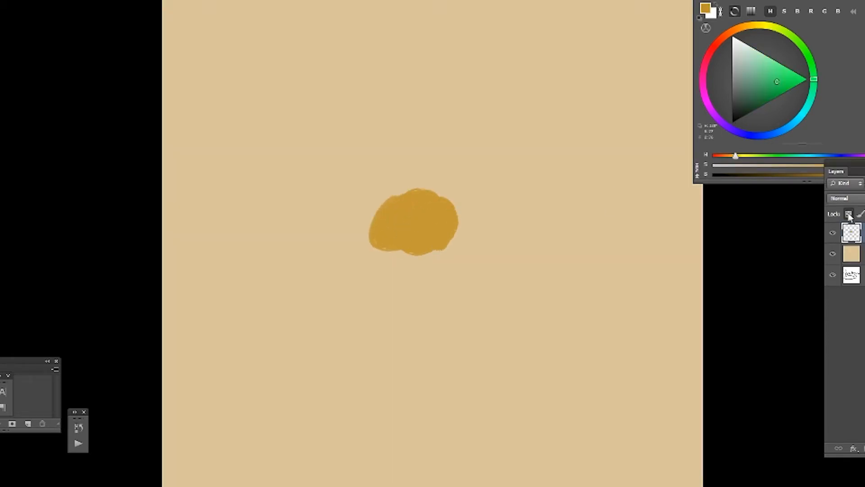
drag(390, 194, 388, 248)
mouse_move(419, 192)
mouse_down()
mouse_move(422, 252)
mouse_move(442, 248)
mouse_up()
right_click(436, 228)
mouse_move(386, 260)
mouse_down()
mouse_move(377, 278)
mouse_move(416, 284)
mouse_up()
drag(441, 263, 457, 280)
drag(401, 185, 398, 189)
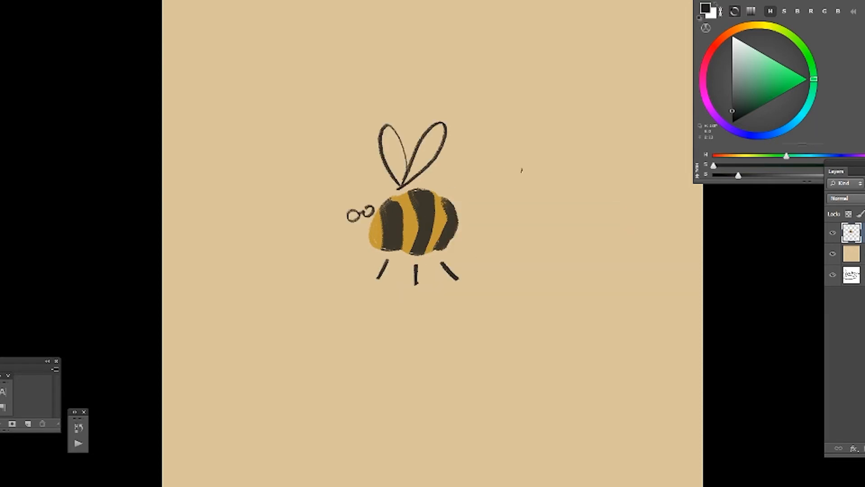
Undo the outlined eye circles, paint two solid white eyes instead and line the insides of the wings in white.
key(ctrl+z)
key(x)
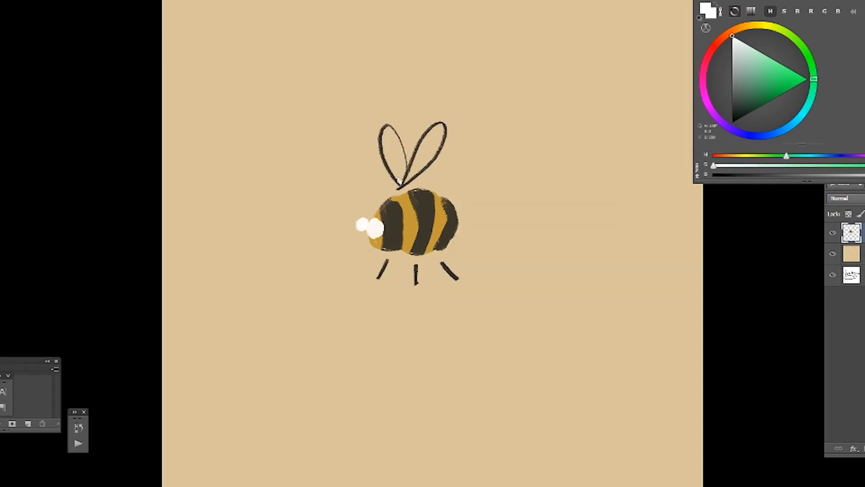
drag(394, 133, 405, 182)
Mix a bright yellow, lock the layer's transparency and paint highlights on the bee's ochre stripes.
click(764, 25)
click(782, 68)
click(848, 214)
mouse_move(406, 220)
mouse_down()
mouse_move(412, 226)
mouse_move(366, 225)
mouse_up()
Paint dark pupils in the bee's eyes and add a dark stinger on a new layer merged into the bee.
alt+click(393, 226)
alt+click(456, 224)
key(ctrl+alt+shift+n)
drag(457, 227, 475, 231)
key(ctrl+e)
Scale the bee down slightly and reposition it near the canvas centre.
key(ctrl+t)
drag(479, 121, 473, 150)
drag(457, 224, 463, 230)
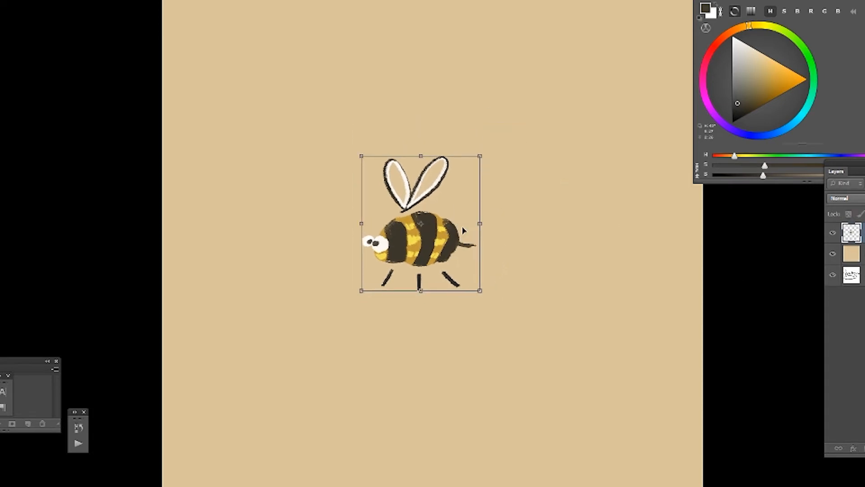
key(Return)
Paint one larger and two small orange hearts on a new layer in front of the bee.
key(ctrl+alt+shift+n)
click(785, 80)
click(741, 27)
mouse_move(352, 282)
mouse_down()
mouse_move(340, 274)
mouse_move(354, 292)
mouse_move(346, 294)
mouse_move(367, 281)
mouse_move(318, 289)
mouse_up()
key(ctrl+z)
right_click(386, 238)
right_click(374, 240)
right_click(486, 141)
click(502, 168)
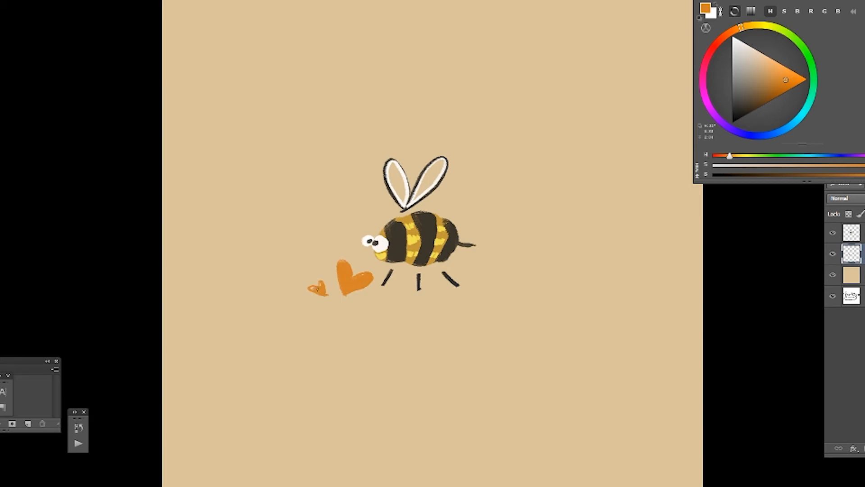
Select the bee and heart layers together, enlarge them and reposition them on the canvas.
click(853, 233)
key(ctrl+t)
key(Escape)
shift+click(853, 254)
key(ctrl+t)
drag(478, 325, 531, 362)
drag(489, 311, 493, 299)
key(Return)
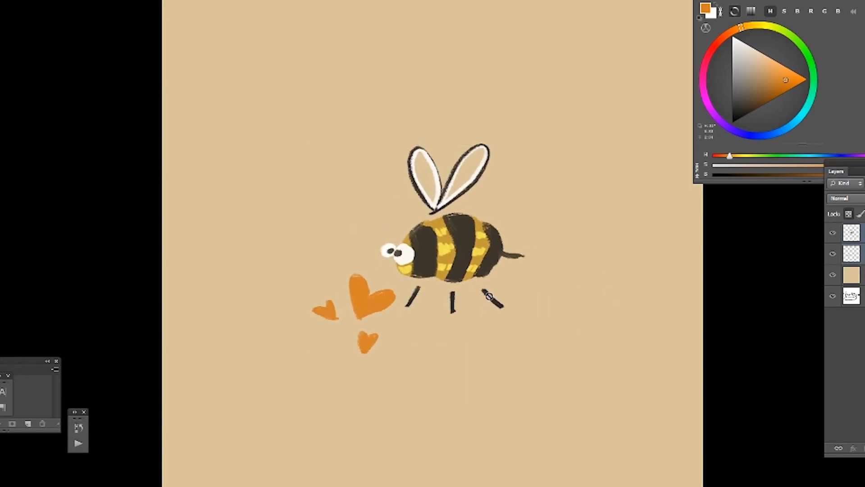
Paint three small ochre bee bodies on a new layer at the lower left, upper left and right of the large bee.
key(ctrl+alt+shift+n)
alt+click(452, 239)
right_click(295, 309)
mouse_move(259, 401)
mouse_down()
mouse_move(253, 408)
mouse_move(270, 426)
mouse_up()
drag(252, 147, 258, 126)
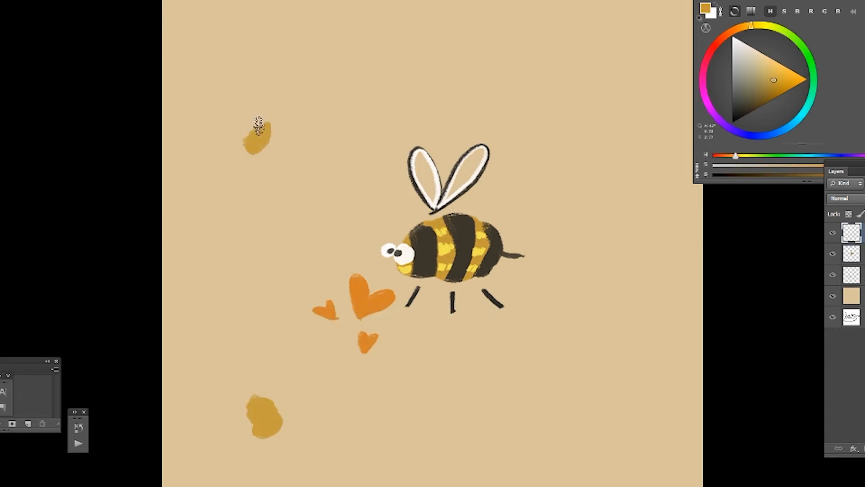
drag(581, 180, 597, 172)
right_click(625, 212)
Lock the layer's transparency and paint dark brown stripes on the three small bee bodies.
key(/)
alt+click(493, 241)
drag(253, 131, 262, 151)
mouse_move(270, 112)
mouse_down()
mouse_move(282, 143)
mouse_move(299, 135)
mouse_up()
mouse_move(269, 401)
mouse_down()
mouse_move(250, 416)
mouse_move(266, 436)
mouse_up()
drag(611, 176, 603, 196)
drag(605, 159, 589, 187)
Paint brown wing outlines and dashed flight trails for the three small bees on a new layer.
key(ctrl+alt+shift+n)
right_click(466, 245)
alt+click(606, 184)
drag(581, 156, 608, 156)
drag(278, 409, 279, 415)
drag(252, 424, 253, 432)
drag(268, 111, 266, 110)
drag(271, 112, 276, 110)
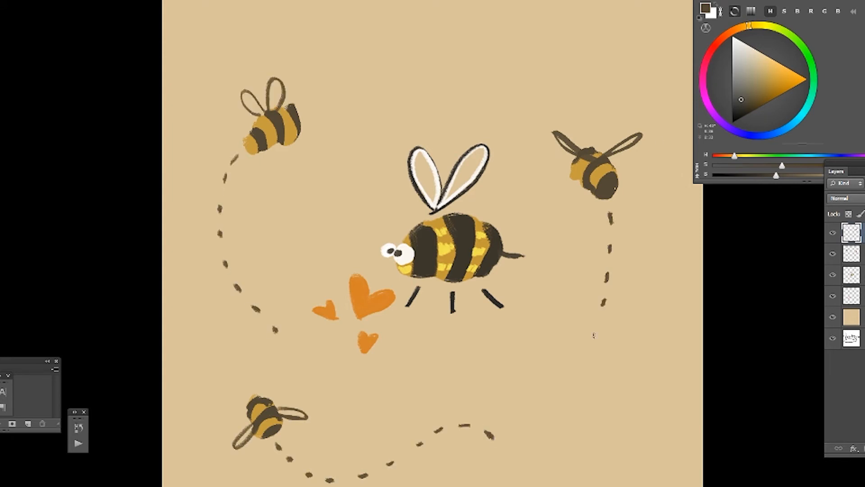
Paint one orange heart above the large bee and another at the lower right of the canvas.
alt+click(368, 301)
drag(443, 68, 468, 86)
drag(448, 72, 464, 82)
drag(545, 425, 556, 452)
Paint yellow highlights on the small bees' bodies with their layer's transparency locked.
click(851, 254)
click(849, 214)
alt+click(481, 250)
drag(595, 175, 607, 169)
drag(575, 169, 583, 171)
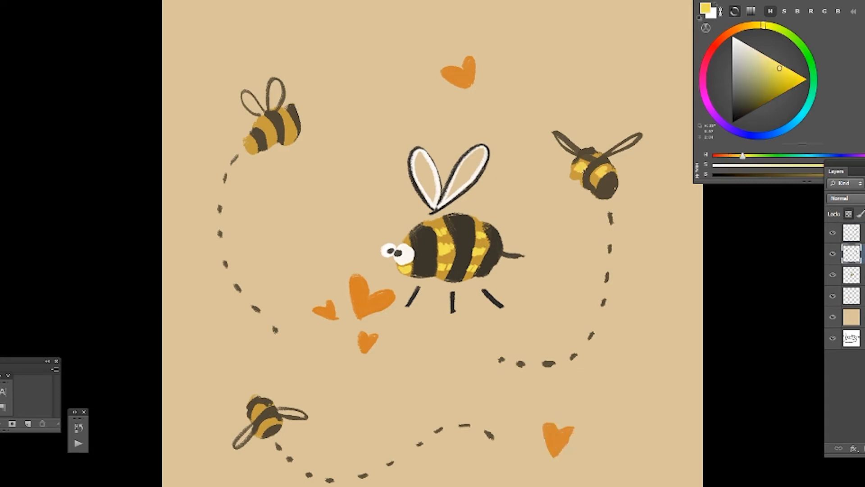
drag(258, 410, 255, 422)
Fill the three small bees' wings with white on the wing layer.
alt+click(406, 256)
click(851, 233)
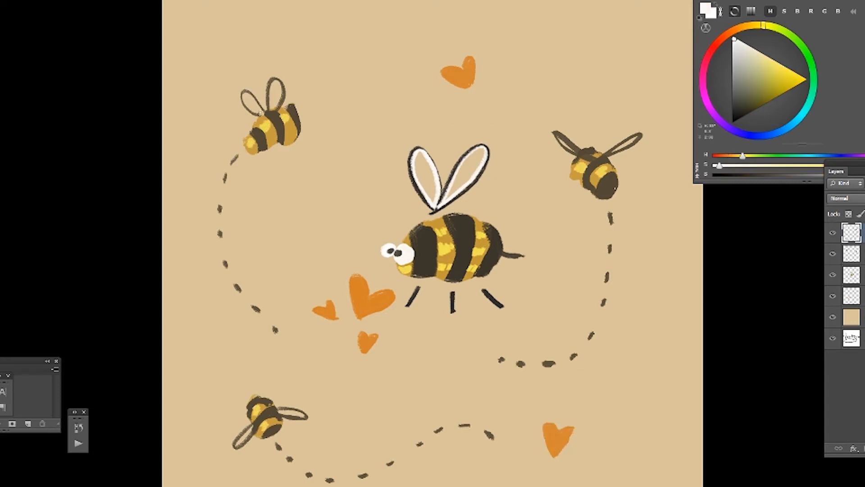
drag(270, 104, 276, 87)
drag(608, 150, 636, 137)
drag(557, 135, 579, 151)
drag(253, 427, 237, 444)
drag(279, 411, 303, 414)
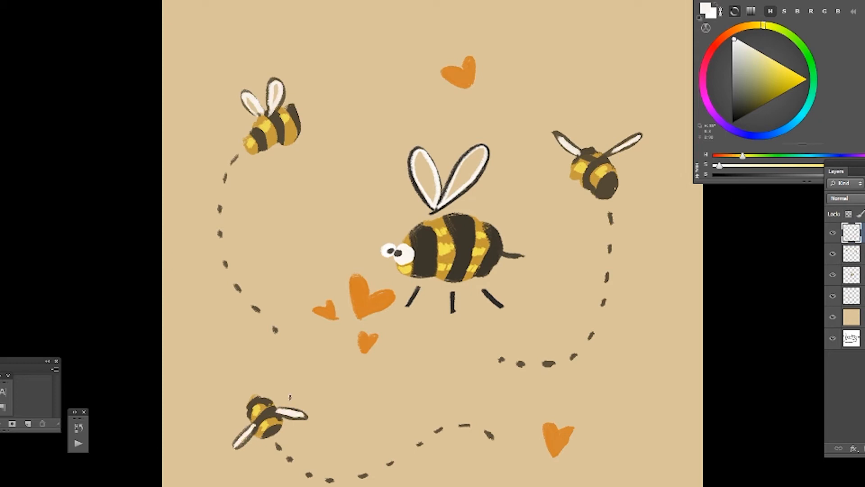
Stamp the visible artwork into a merged layer and offset it 1500 px right and 1500 px down with wrap-around.
key(ctrl+shift+alt+e)
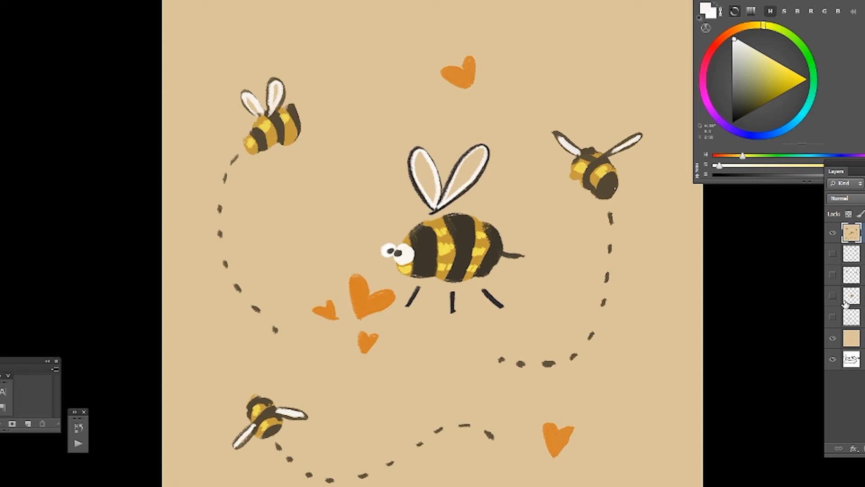
click(83, 0)
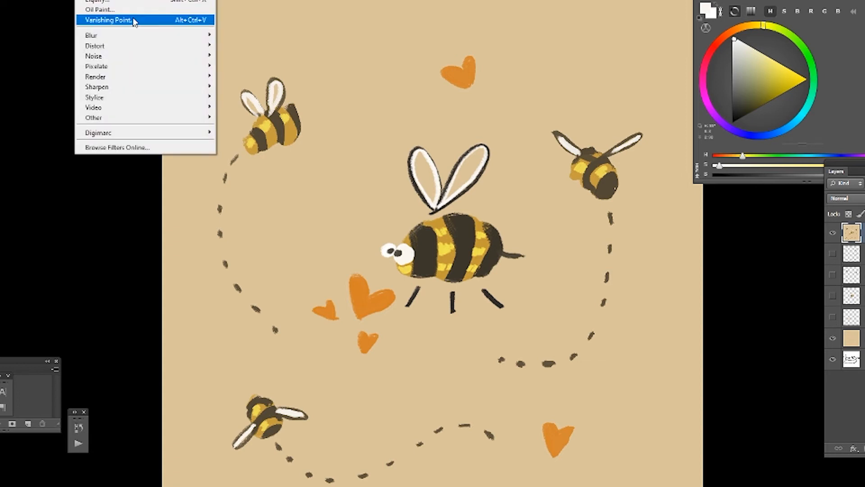
mouse_move(149, 101)
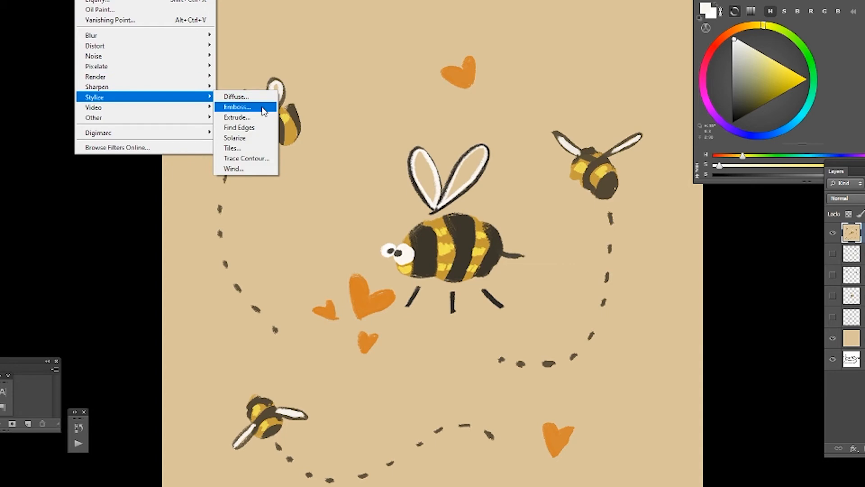
mouse_move(199, 118)
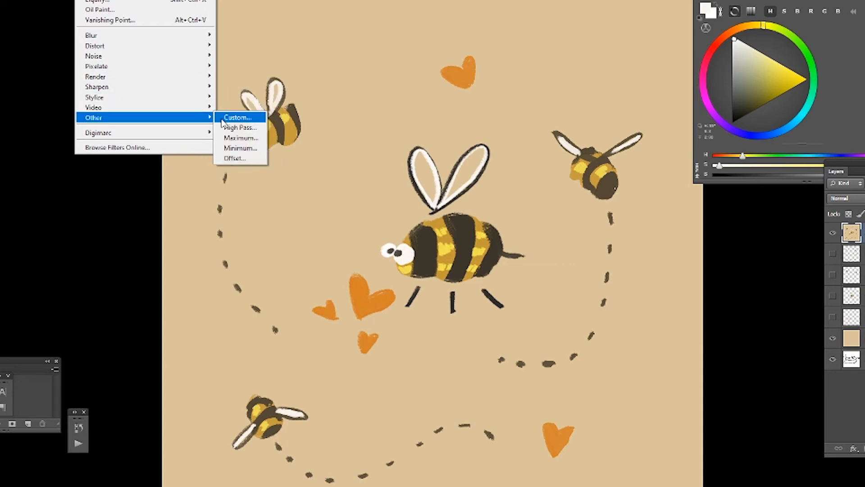
click(244, 158)
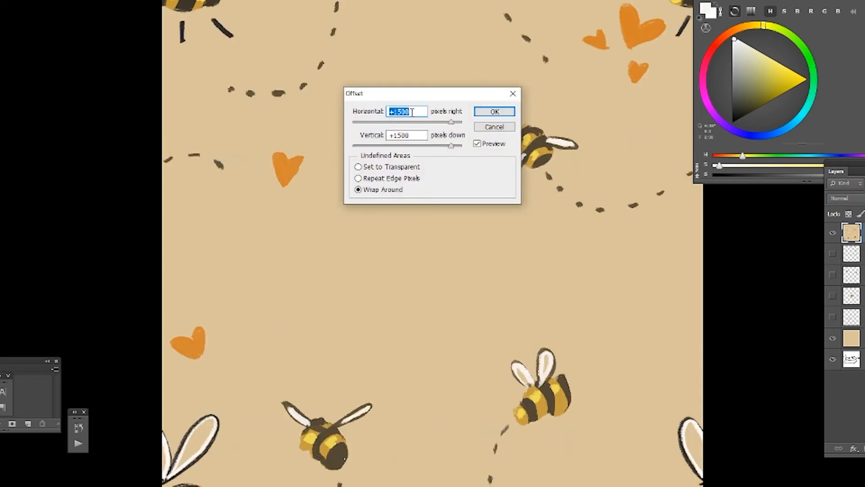
text(500)
key(Tab)
text(5)
click(509, 113)
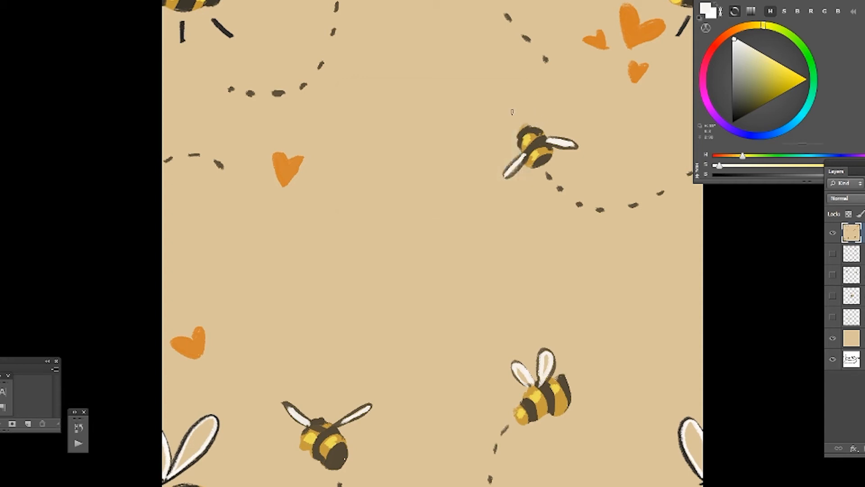
Paint two dark brown bee bodies on a new layer, filling the gaps at the middle left and upper centre.
key(ctrl+alt+shift+n)
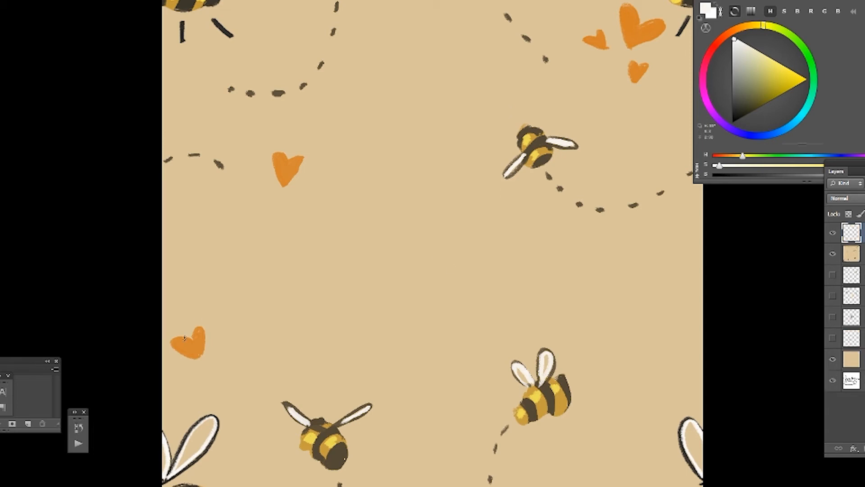
alt+click(344, 452)
right_click(403, 295)
click(442, 320)
key(Return)
mouse_move(278, 296)
mouse_down()
mouse_move(308, 286)
mouse_move(328, 293)
mouse_up()
mouse_move(411, 113)
mouse_down()
mouse_move(413, 135)
mouse_move(421, 153)
mouse_up()
Paint a large orange heart with a small one beneath it in the empty area right of centre.
alt+click(636, 70)
mouse_move(499, 269)
mouse_down()
mouse_move(490, 309)
mouse_move(485, 275)
mouse_up()
right_click(534, 266)
click(558, 294)
key(Return)
drag(513, 318, 522, 321)
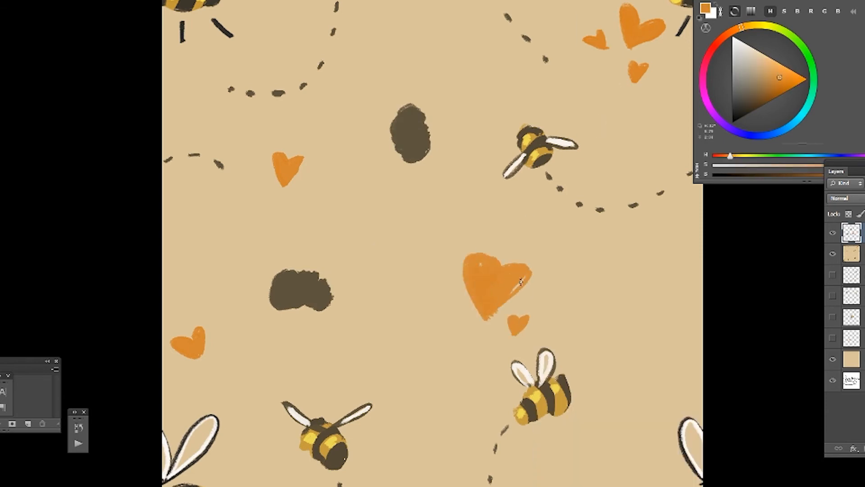
Lock the layer's transparency and paint ochre stripes across the two new dark bee bodies.
click(848, 216)
alt+click(543, 150)
right_click(413, 178)
click(439, 205)
drag(395, 134, 425, 123)
drag(401, 151, 427, 146)
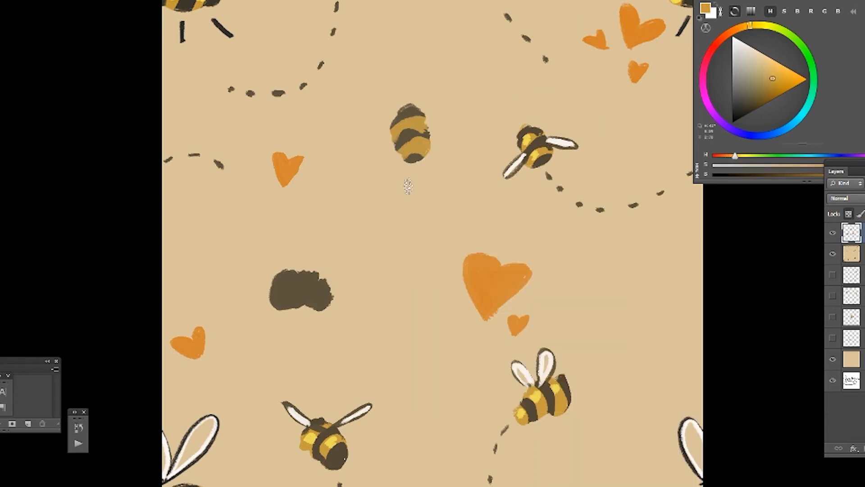
drag(288, 273, 282, 306)
drag(325, 280, 311, 305)
Pick the dark brown and, with transparency unlocked, outline a pair of wings on each of the two new bees.
alt+click(545, 388)
right_click(393, 259)
click(417, 287)
click(850, 215)
mouse_move(285, 272)
mouse_down()
mouse_move(299, 280)
mouse_move(319, 247)
mouse_up()
Add yellow highlights to the two new bees and fill their wings with white.
drag(404, 135, 406, 136)
drag(406, 133, 408, 131)
alt+click(277, 291)
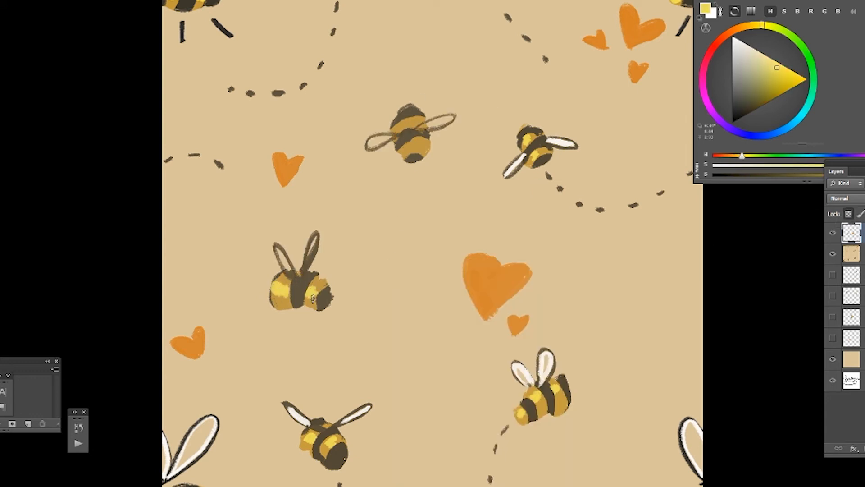
alt+click(559, 142)
drag(418, 128, 427, 126)
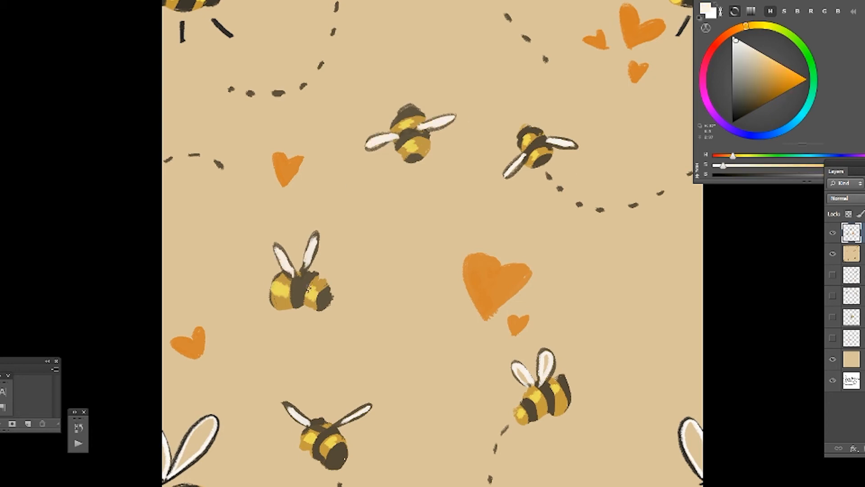
Paste a merged copy of the whole tile as a new layer and define it as a pattern.
key(ctrl+minus)
key(ctrl+a)
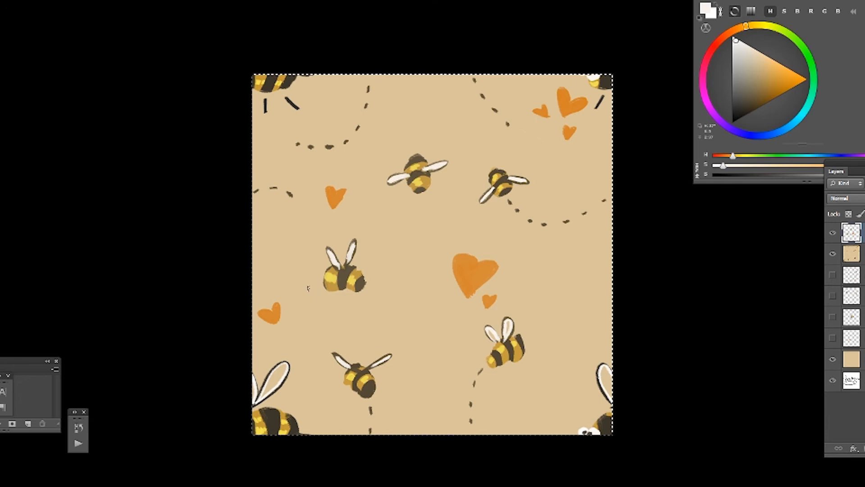
key(ctrl+shift+c)
key(ctrl+v)
click(0, 0)
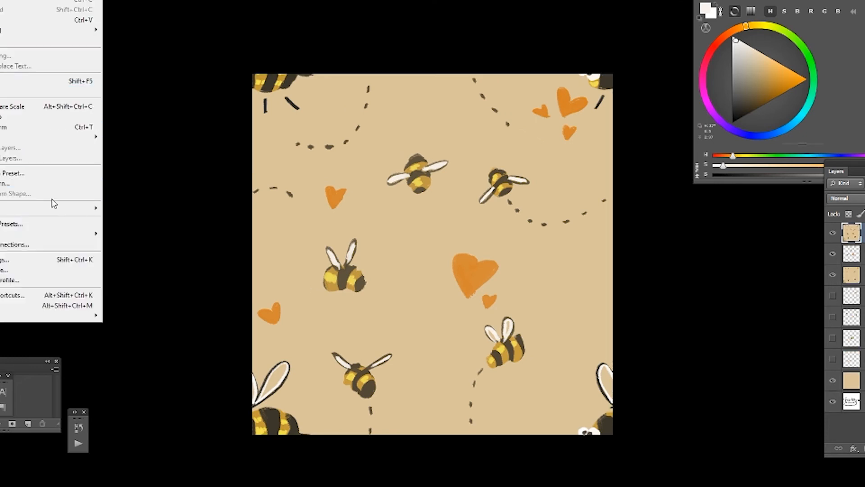
click(49, 182)
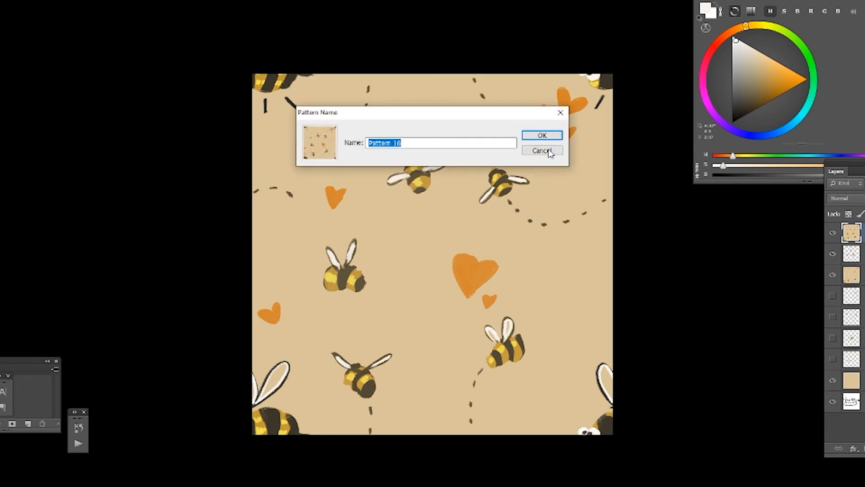
key(Return)
Create a new blank square document and fill it with the newly defined bee pattern.
key(ctrl+n)
click(195, 238)
text(1000)
key(Tab)
key(Return)
key(shift+F5)
click(456, 135)
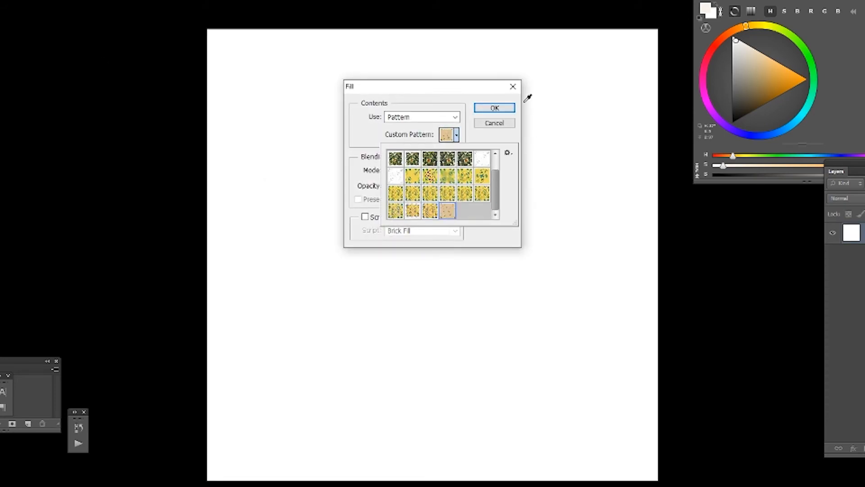
click(509, 105)
Examine the repeated bee pattern close up and as a whole for seams and even spacing.
key(ctrl+plus)
key(ctrl+plus)
key(ctrl+plus)
key(ctrl+plus)
key(ctrl+plus)
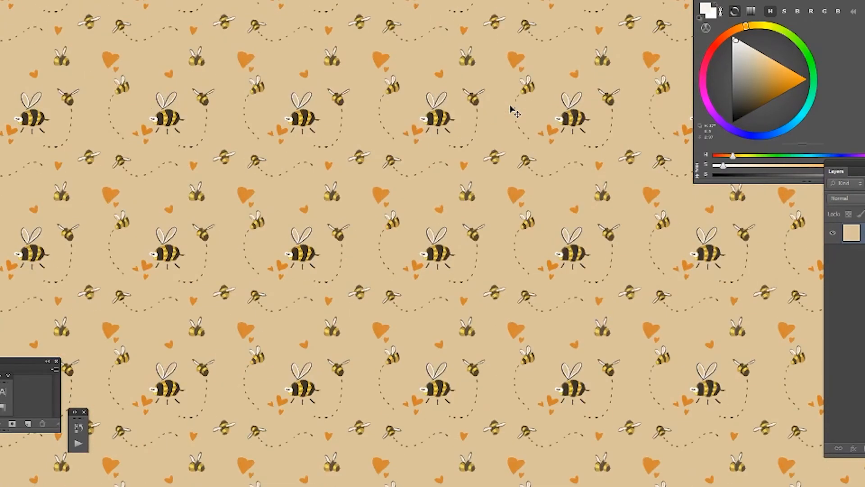
key(ctrl+minus)
key(ctrl+minus)
key(ctrl+minus)
key(ctrl+minus)
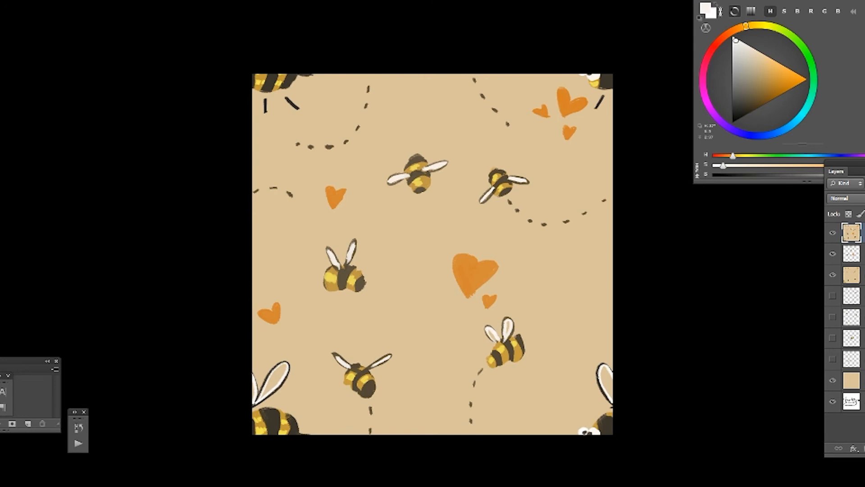
Hide the top three layers with the offset tile and added motifs, and show the four original bee and heart layers.
click(832, 232)
click(833, 253)
click(833, 275)
drag(833, 343, 833, 296)
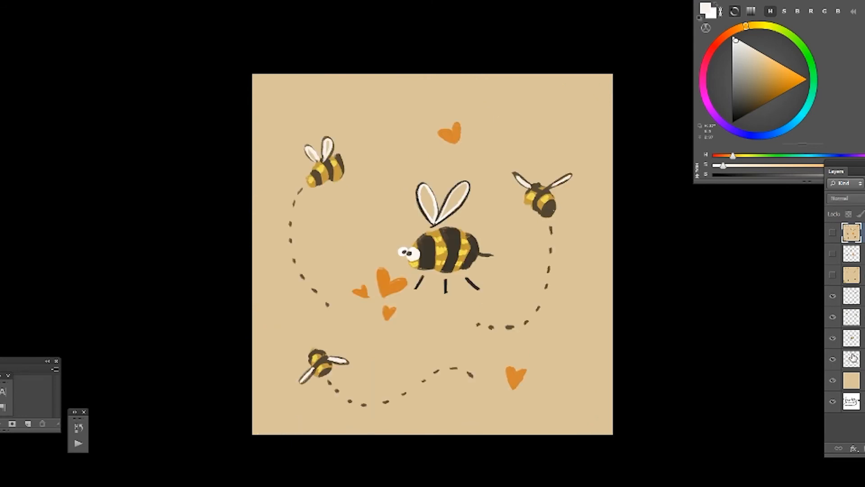
Paste a merged copy of the original, un-offset bee tile as a new layer and define it as a pattern.
key(ctrl+a)
key(ctrl+shift+c)
key(ctrl+v)
click(3, 1)
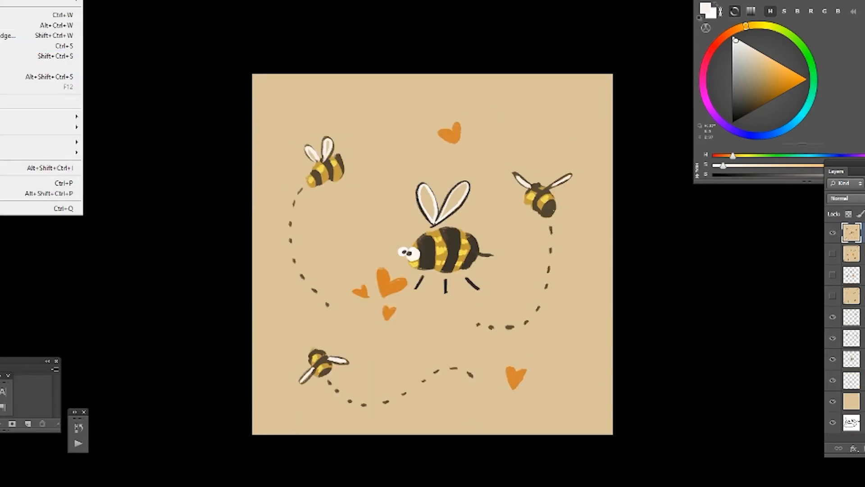
mouse_move(9, 1)
click(13, 183)
key(Return)
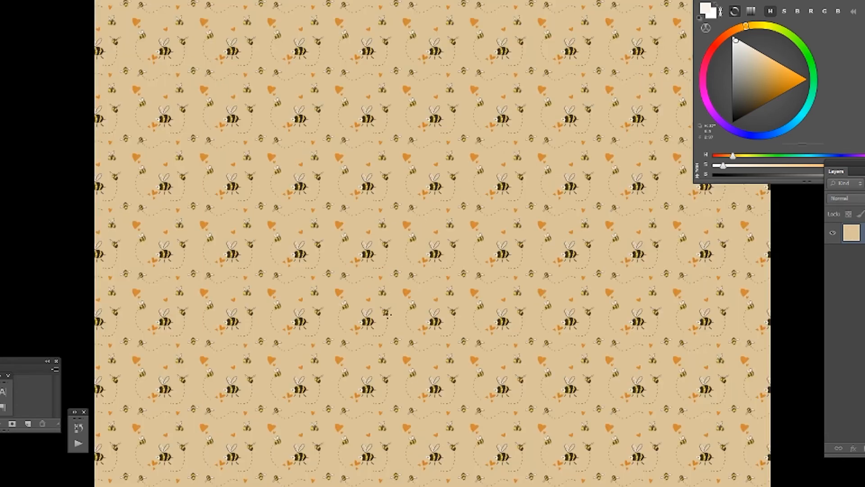
Fill the pattern test document with the newly defined original bee tile to compare its spacing.
scroll(396, 313, up, 3)
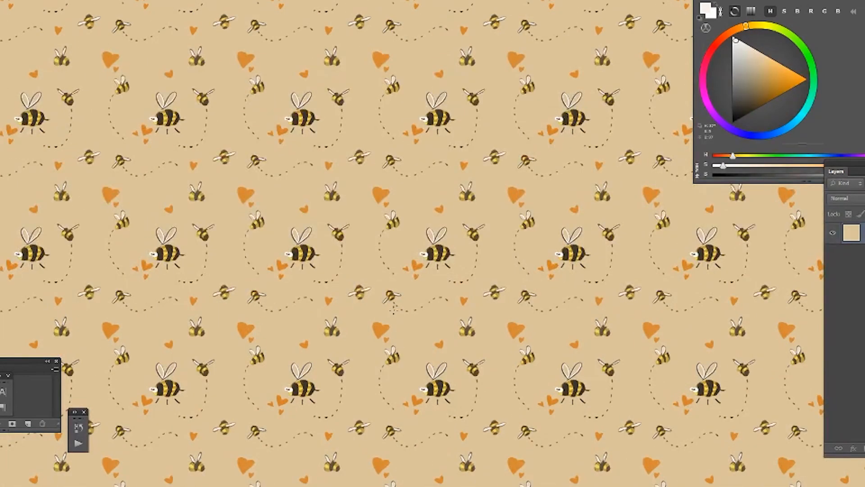
key(shift+F5)
click(456, 135)
double_click(467, 213)
click(494, 108)
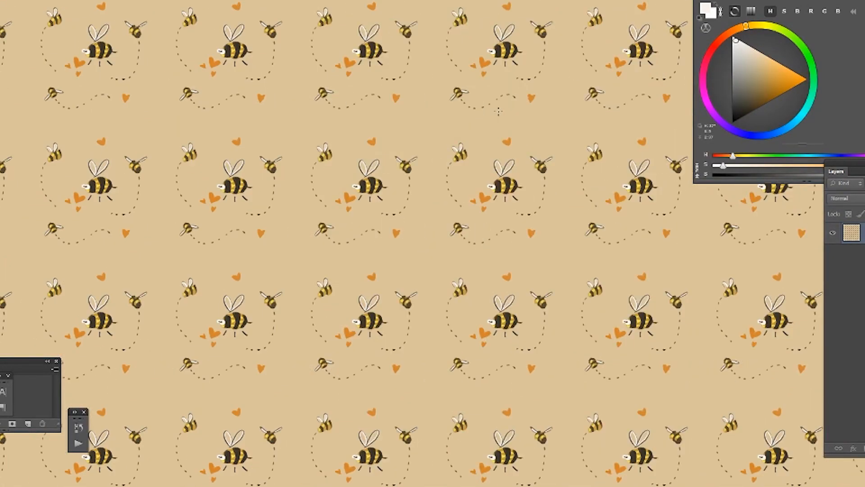
Undo the fill with the original bee tile and view the whole pattern document.
key(ctrl+z)
key(ctrl+minus)
key(ctrl+minus)
key(ctrl+minus)
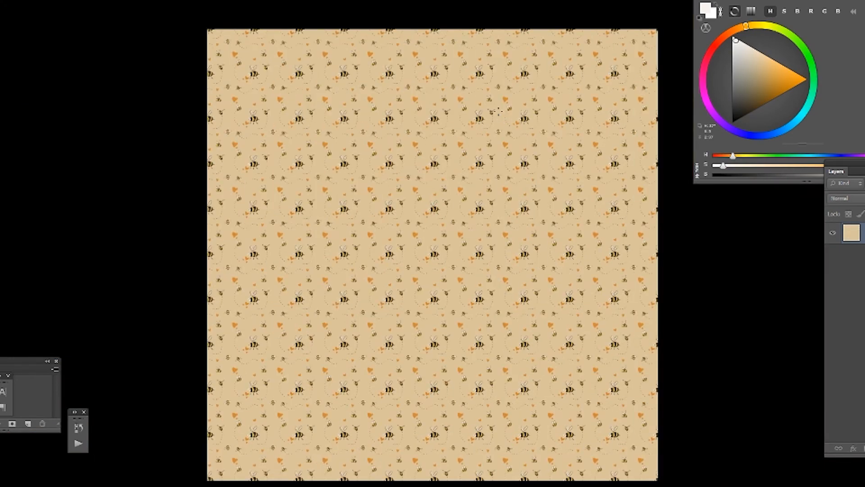